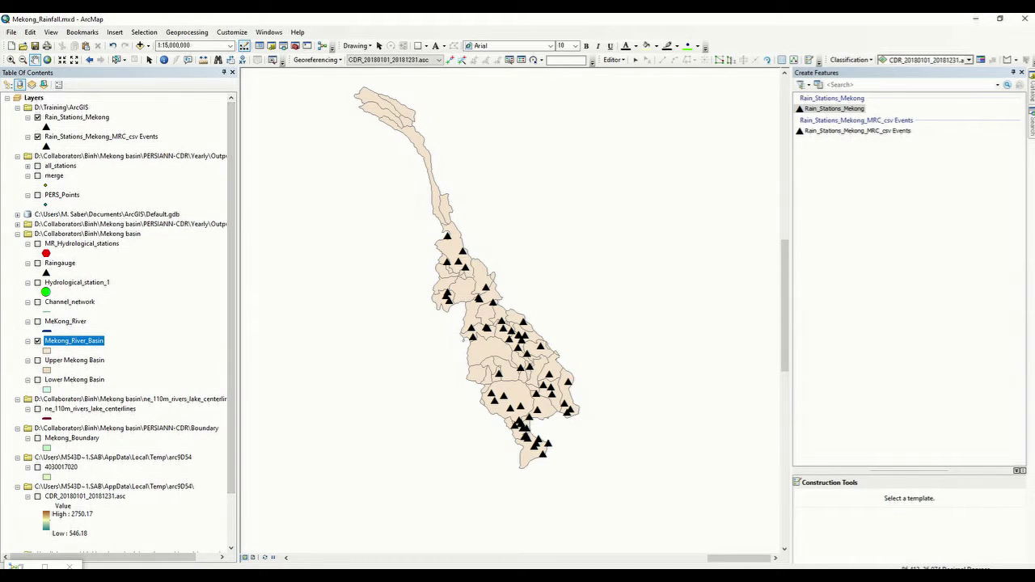
Show the CDR_20180101_20181231.asc rainfall raster on the map and hide the Mekong_River_Basin layer.
{"action": "left_click", "coordinate": [37, 497]}
{"action": "left_click", "coordinate": [37, 341]}
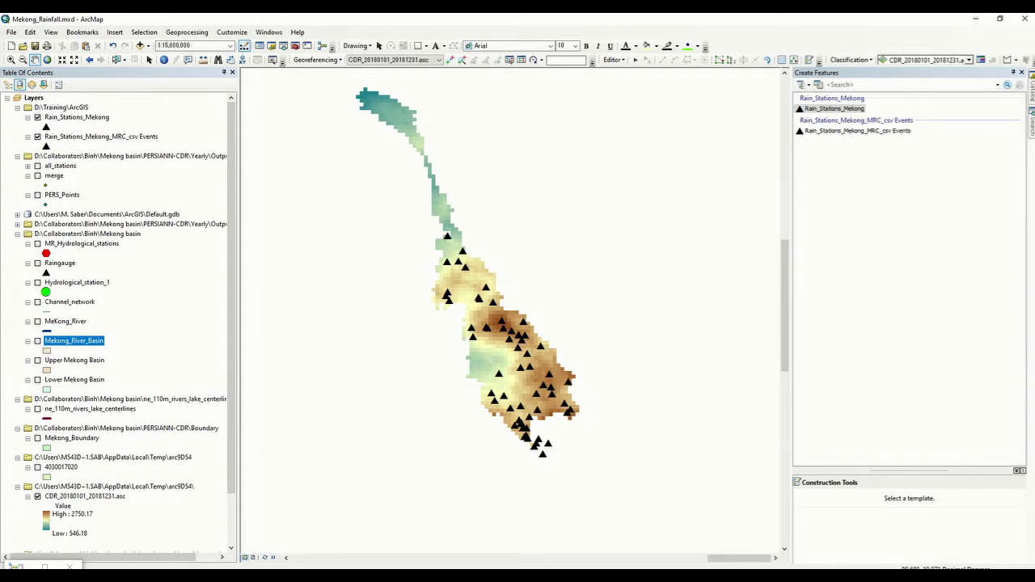
{"action": "left_click_drag", "start_coordinate": [745, 185], "coordinate": [726, 181]}
Find the Sample (Spatial Analyst) tool through the tool search and open it.
{"action": "key", "text": "ctrl+f"}
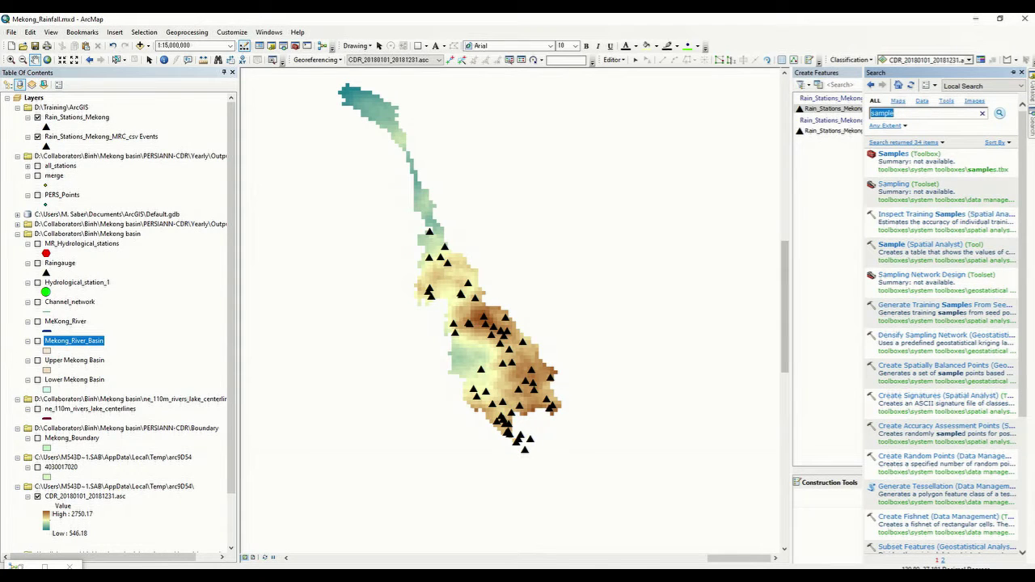
{"action": "left_click", "coordinate": [871, 113]}
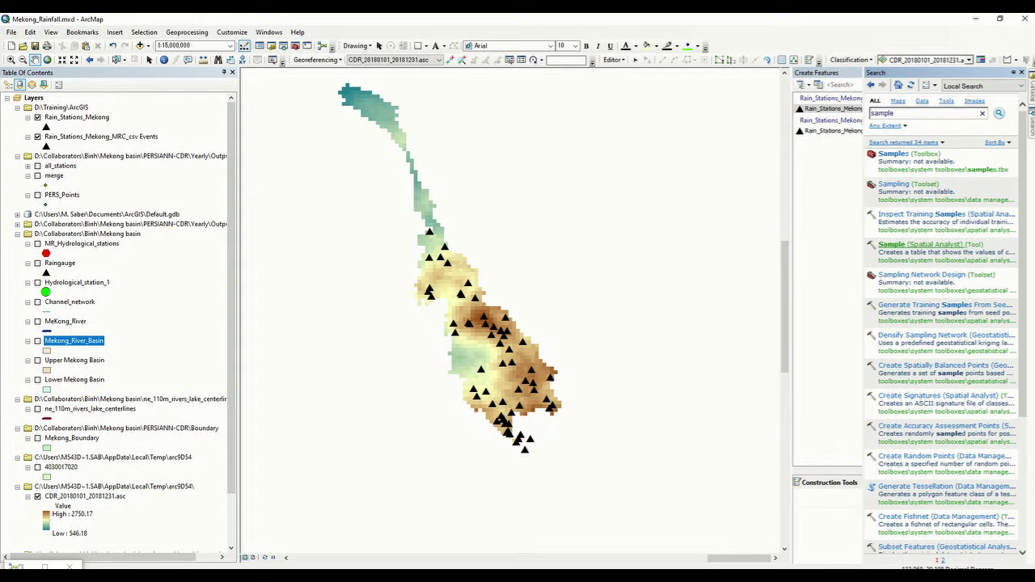
{"action": "left_click", "coordinate": [921, 244]}
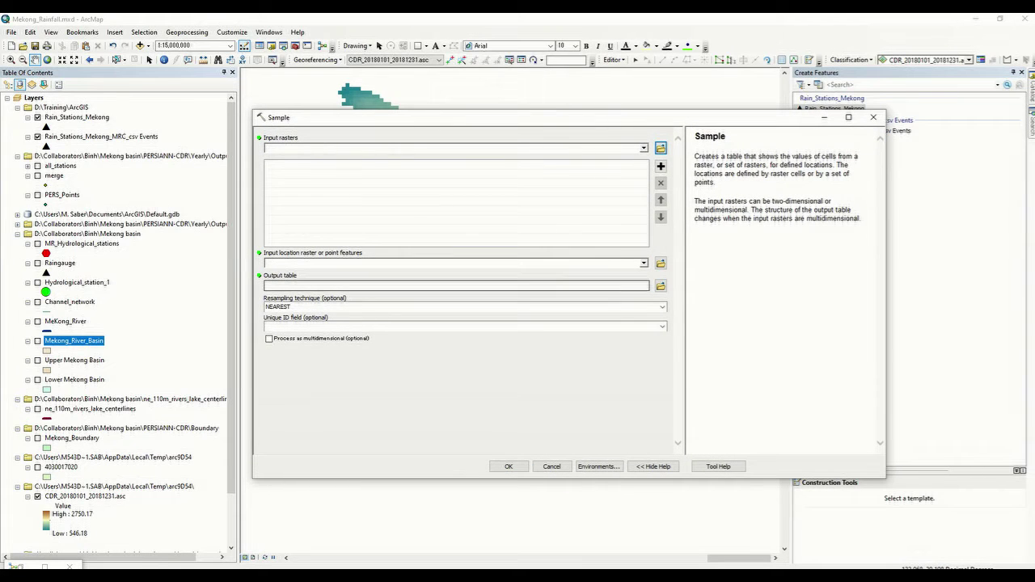
Add all yearly rasters from CDR_1983.asc to CDR_2018.asc as the Sample tool's input rasters.
{"action": "left_click", "coordinate": [453, 148]}
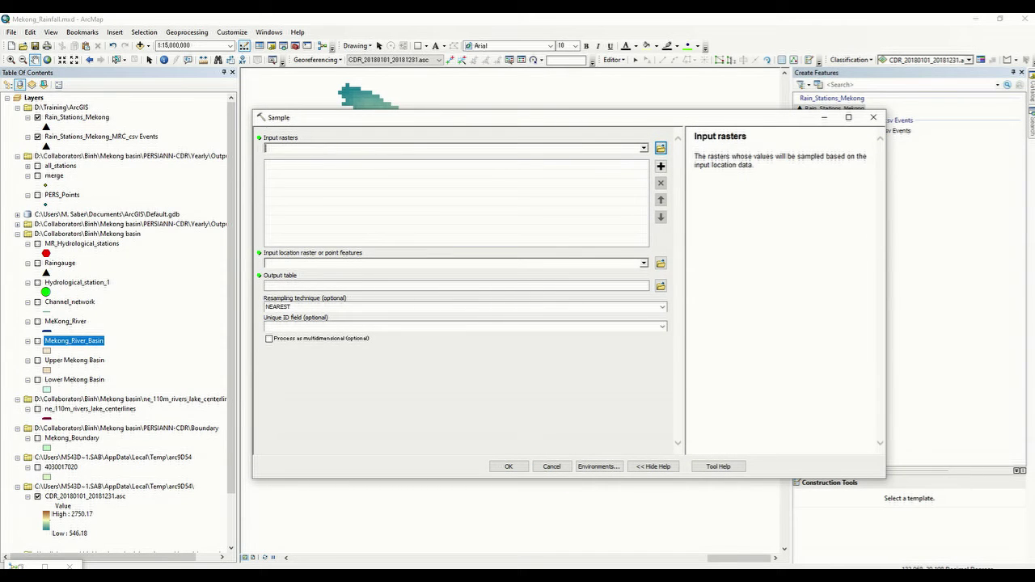
{"action": "left_click", "coordinate": [661, 148]}
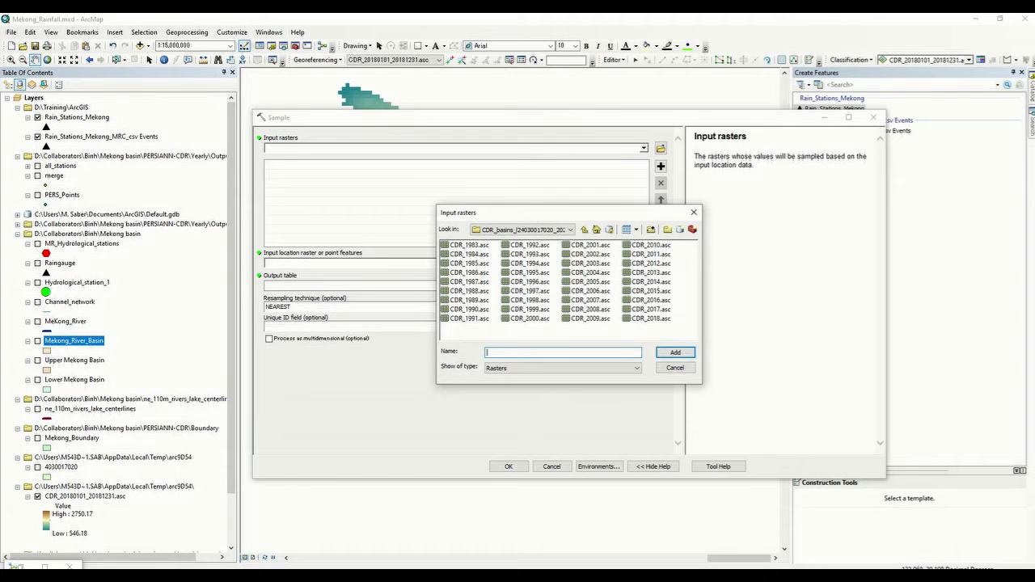
{"action": "left_click", "coordinate": [469, 245]}
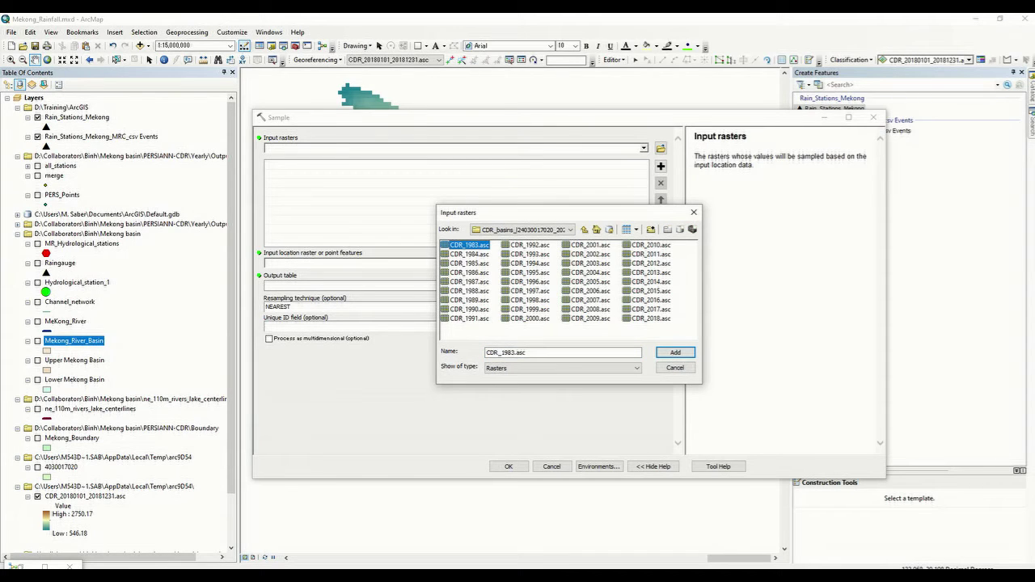
{"action": "key", "text": "ctrl+a"}
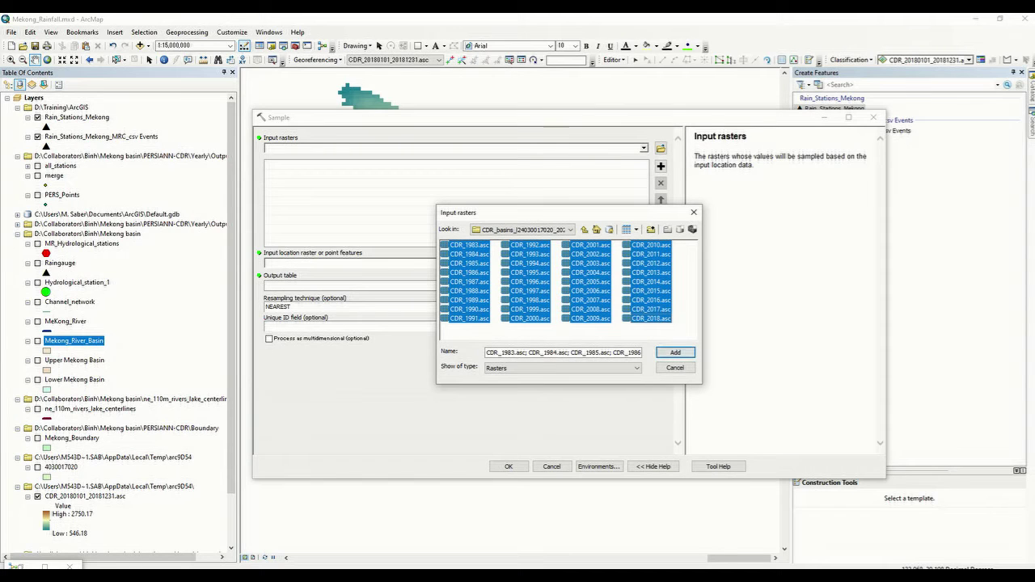
{"action": "left_click", "coordinate": [676, 353]}
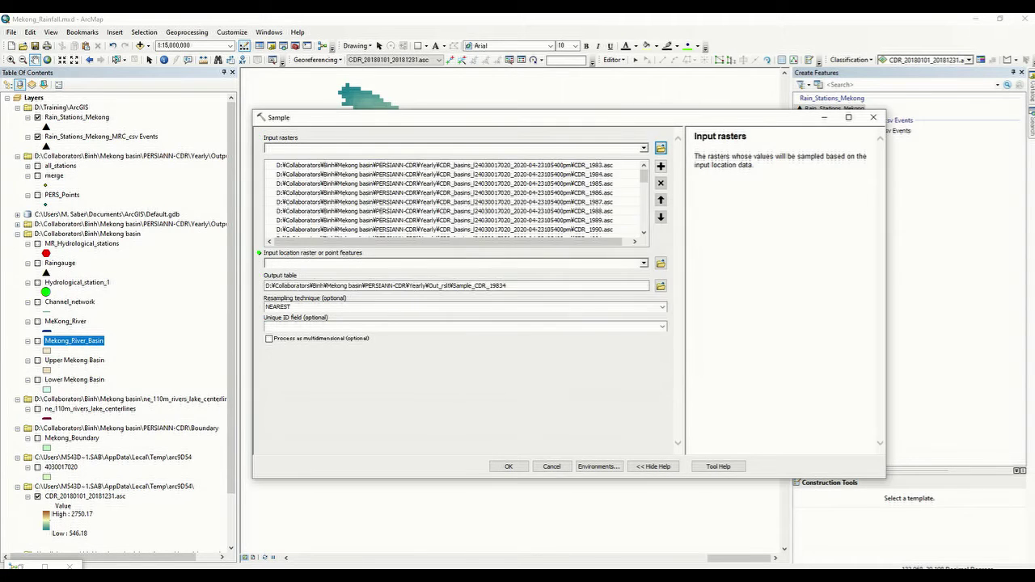
Set Rain_Stations_Mekong as the point features that define the sampling locations.
{"action": "left_click", "coordinate": [454, 263]}
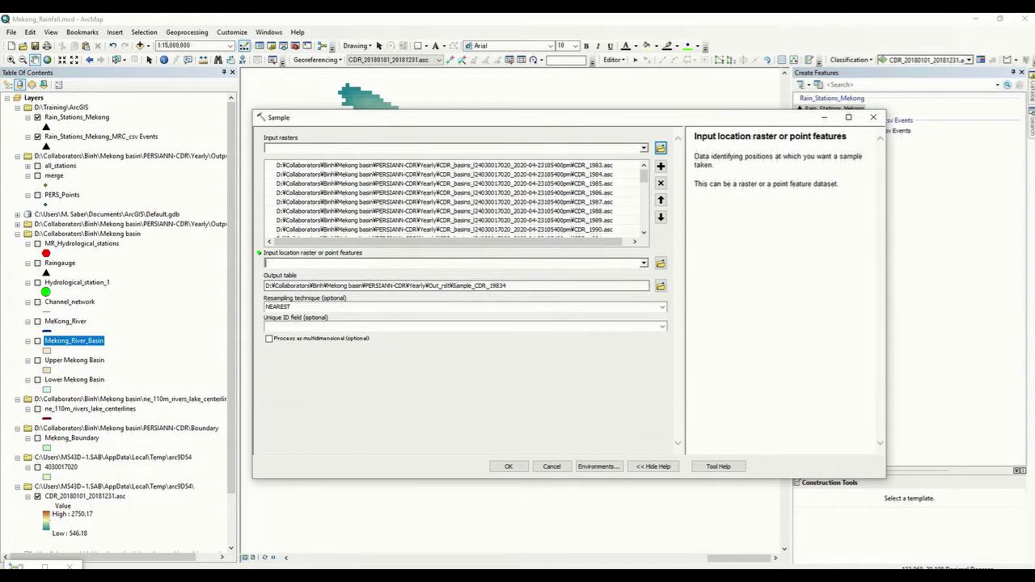
{"action": "key", "text": "alt+Down"}
{"action": "key", "text": "Return"}
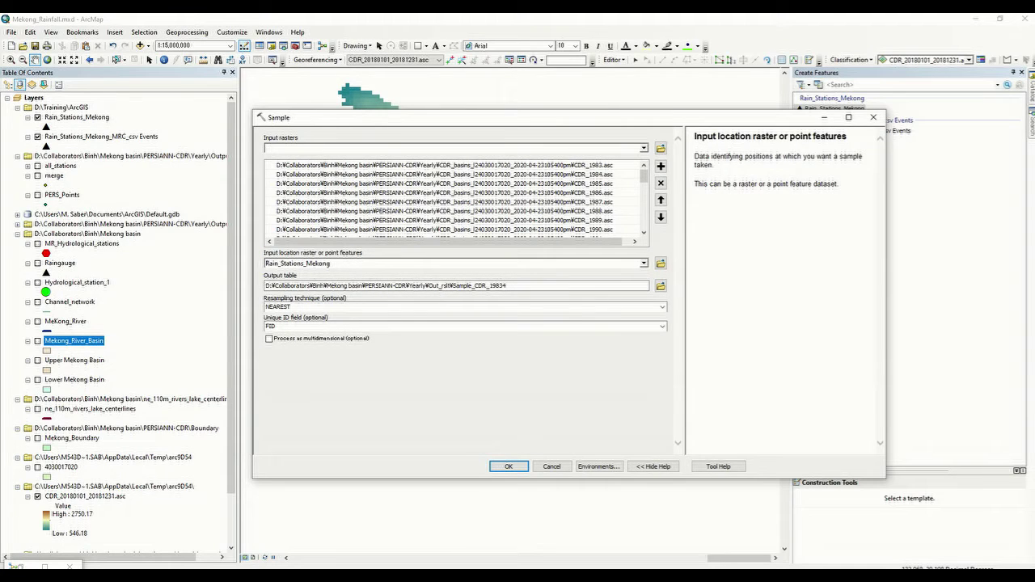
Name the output table mekong_rain_Persiann, keeping the Out_rslt folder path.
{"action": "left_click_drag", "start_coordinate": [508, 285], "coordinate": [453, 285]}
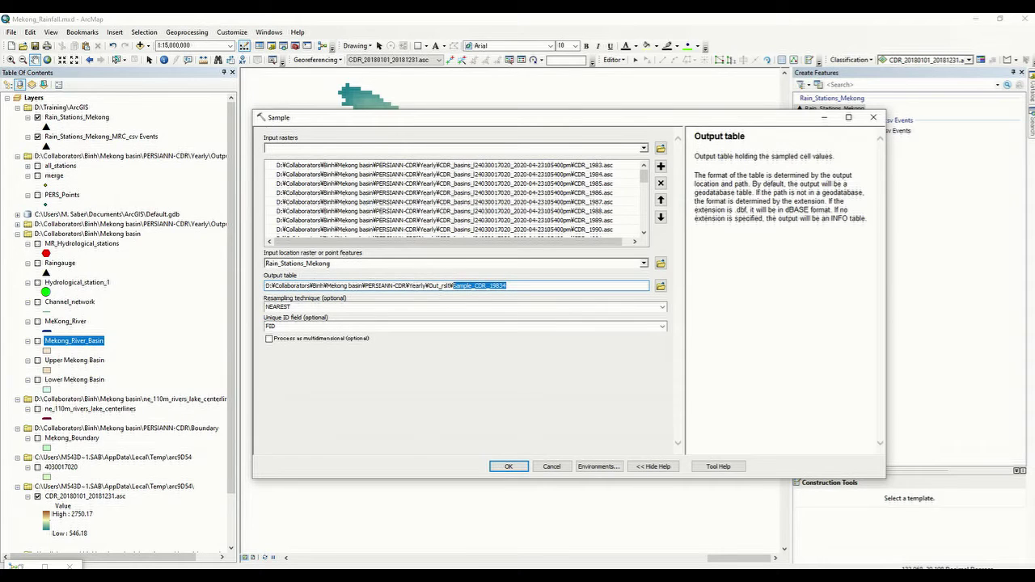
{"action": "type", "text": "mekong"}
{"action": "type", "text": "_rain"}
{"action": "type", "text": "_"}
{"action": "type", "text": "PErs"}
{"action": "type", "text": "sian"}
{"action": "key", "text": "BackSpace"}
{"action": "key", "text": "BackSpace"}
{"action": "key", "text": "BackSpace"}
{"action": "key", "text": "BackSpace"}
{"action": "key", "text": "BackSpace"}
{"action": "key", "text": "BackSpace"}
{"action": "key", "text": "BackSpace"}
{"action": "key", "text": "BackSpace"}
{"action": "key", "text": "BackSpace"}
{"action": "key", "text": "BackSpace"}
{"action": "type", "text": "n_PErsian"}
{"action": "left_click", "coordinate": [496, 286]}
{"action": "key", "text": "BackSpace"}
{"action": "type", "text": "e"}
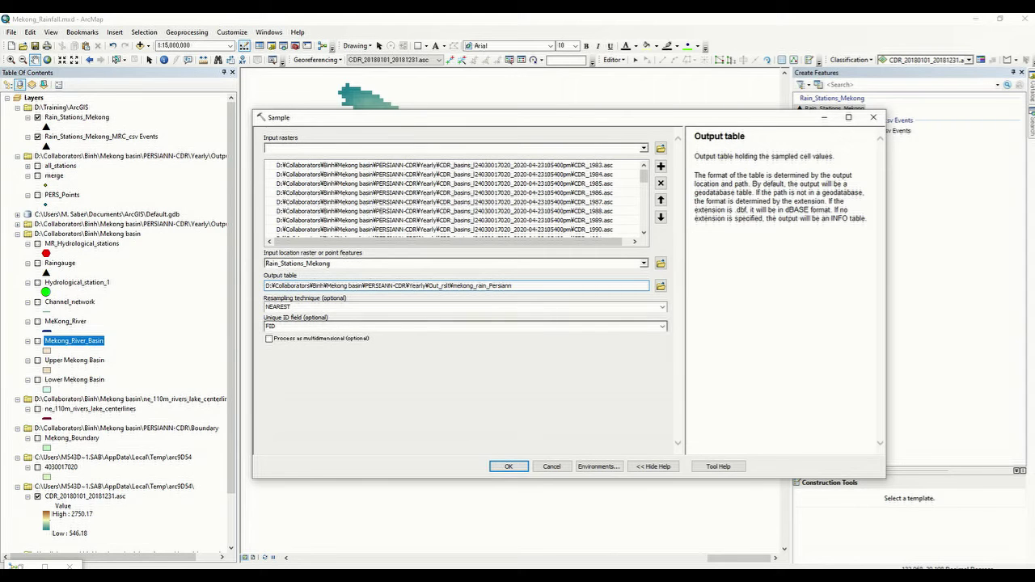
Keep NEAREST resampling and FID as the unique ID field, and run the Sample tool.
{"action": "left_click", "coordinate": [662, 307]}
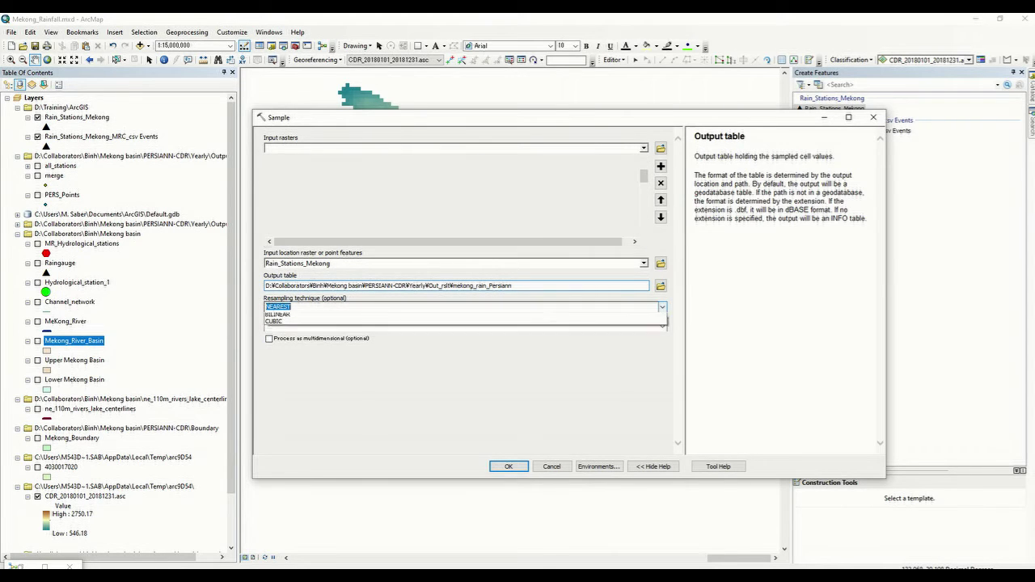
{"action": "left_click", "coordinate": [663, 307]}
{"action": "left_click", "coordinate": [469, 384]}
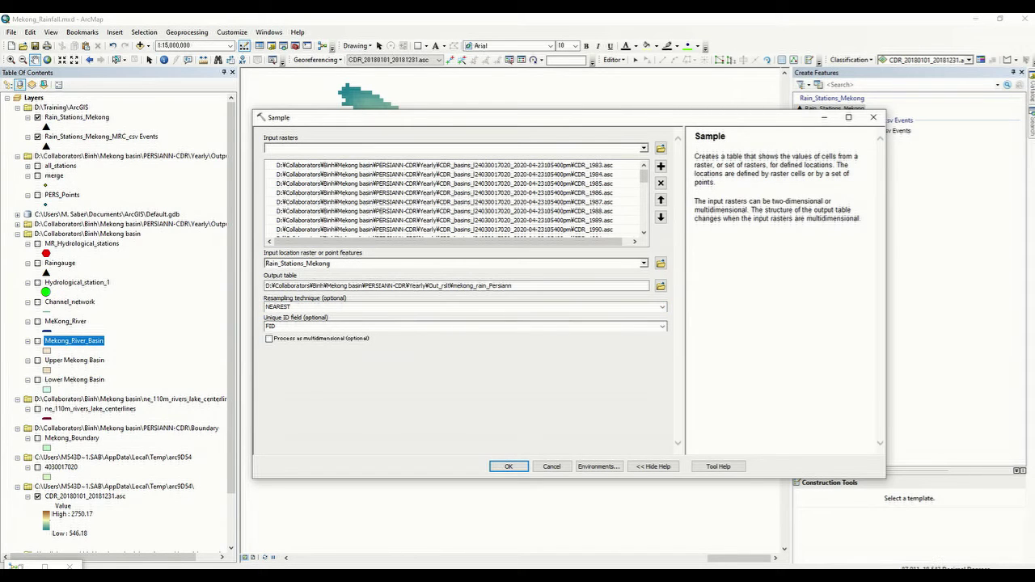
{"action": "left_click", "coordinate": [662, 326]}
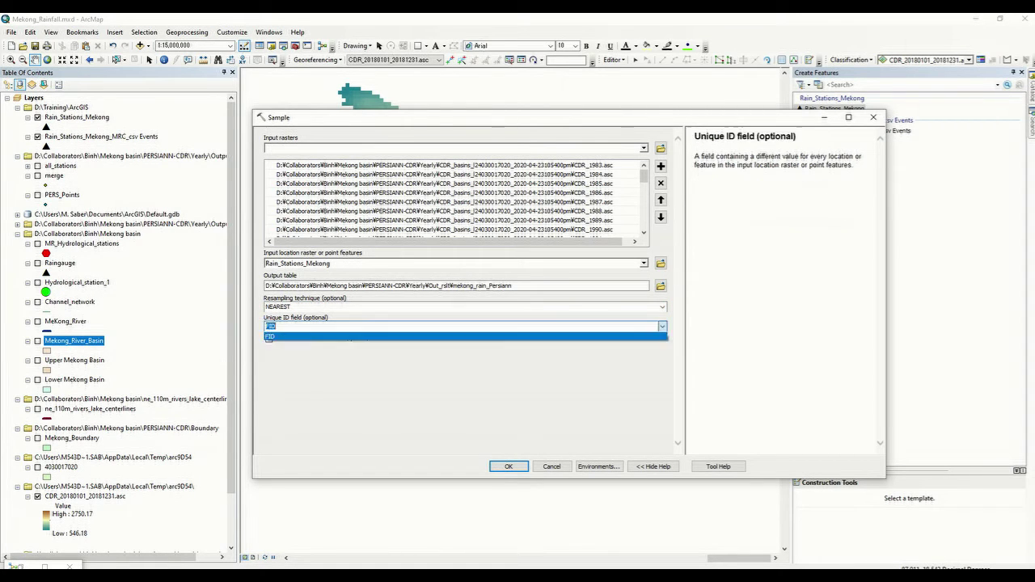
{"action": "left_click", "coordinate": [663, 326]}
{"action": "left_click", "coordinate": [469, 386]}
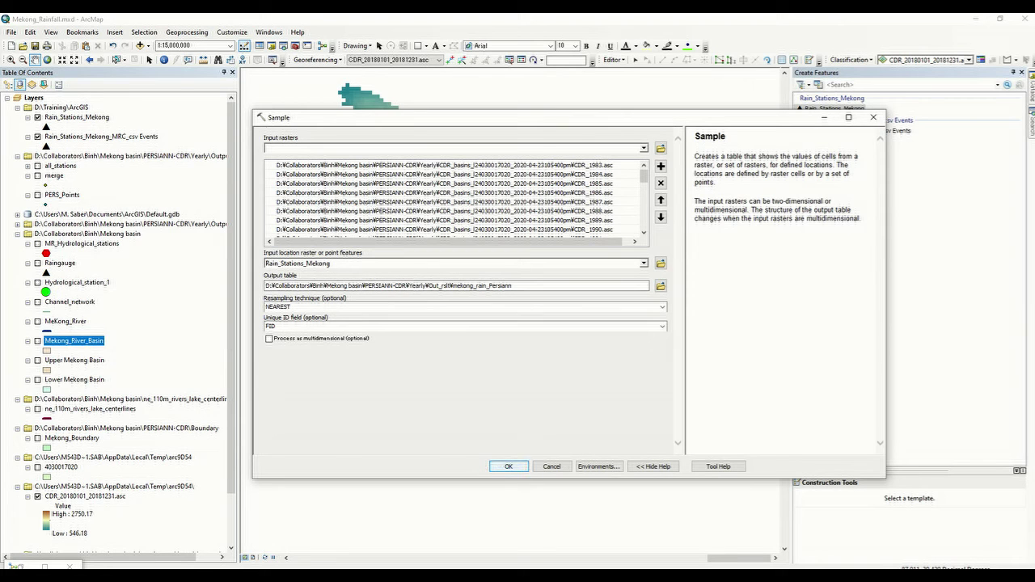
{"action": "left_click", "coordinate": [509, 467]}
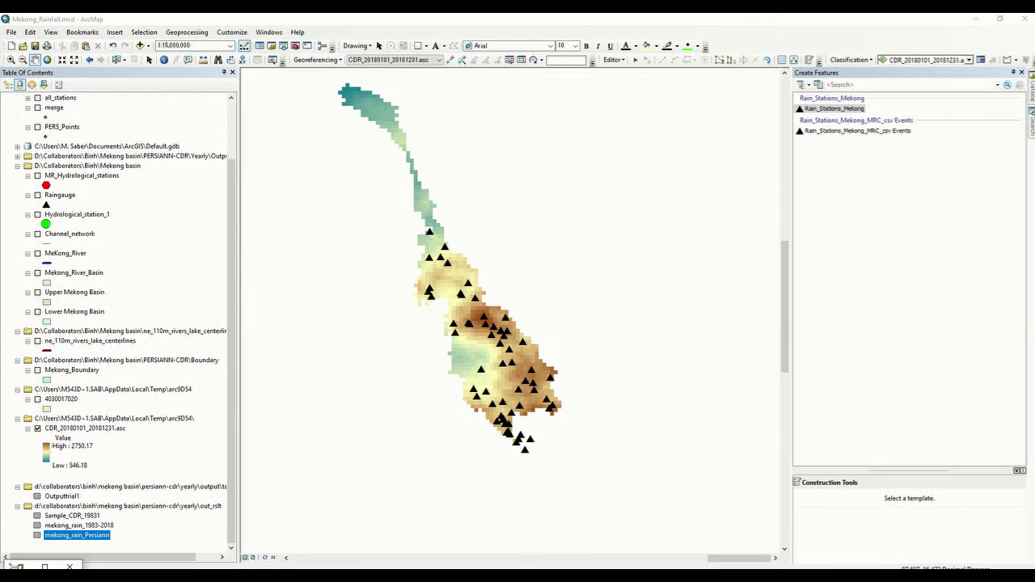
Open the mekong_rain_Persiann table and examine the yearly CDR rainfall values sampled at each station.
{"action": "right_click", "coordinate": [52, 536]}
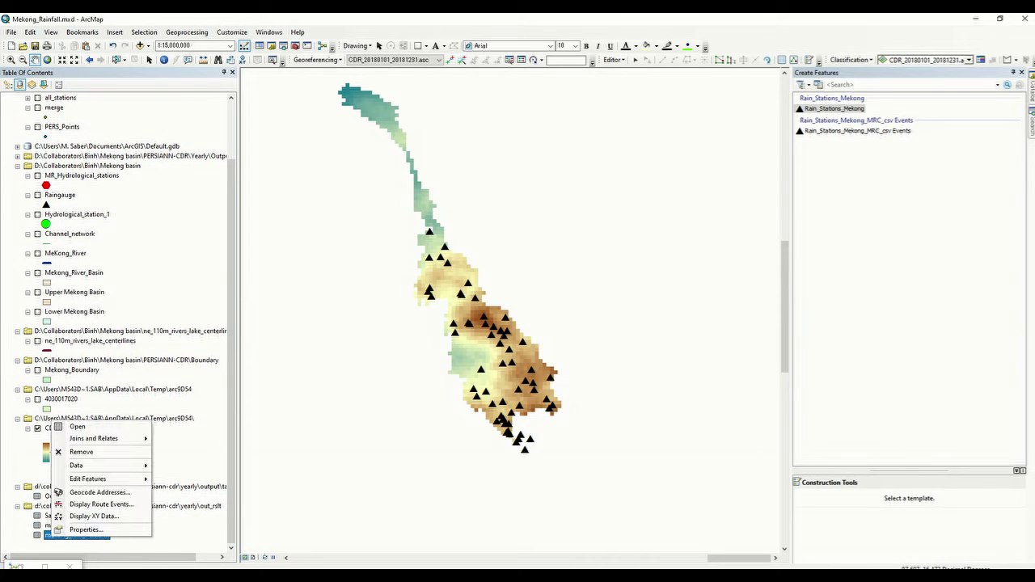
{"action": "left_click", "coordinate": [77, 427]}
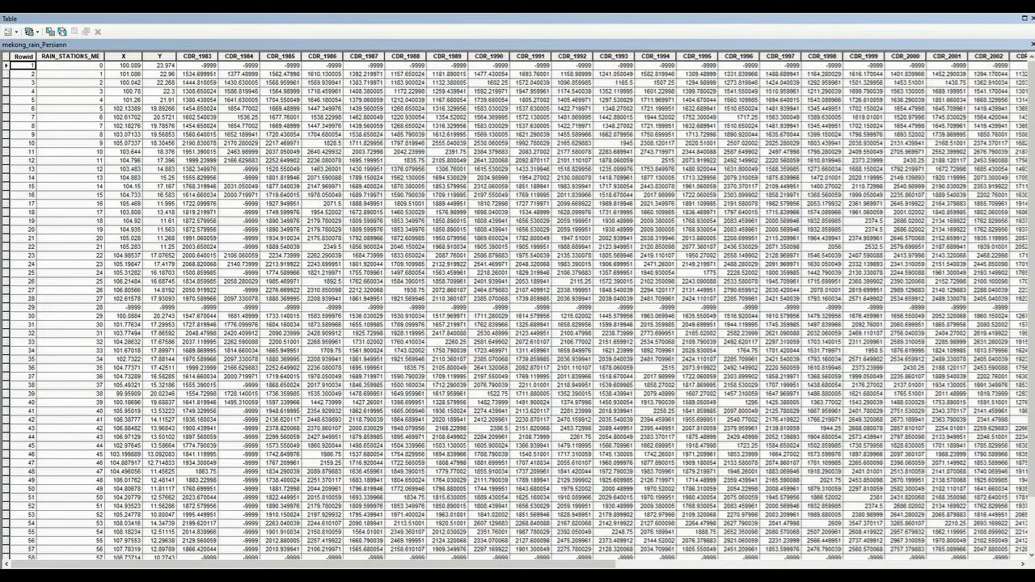
{"action": "left_click_drag", "start_coordinate": [198, 57], "coordinate": [989, 57]}
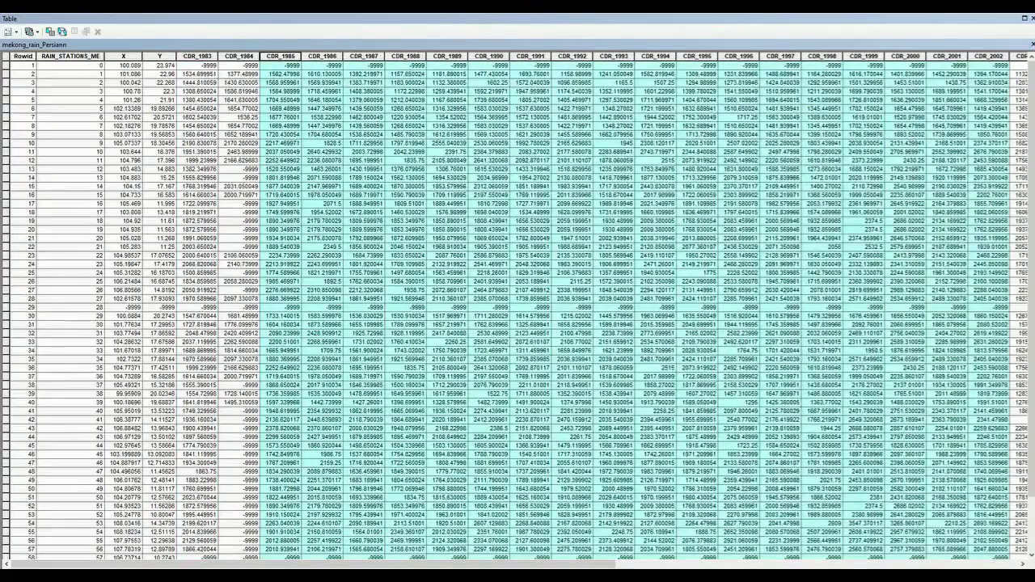
{"action": "scroll", "coordinate": [530, 311], "scroll_direction": "down", "scroll_amount": 2}
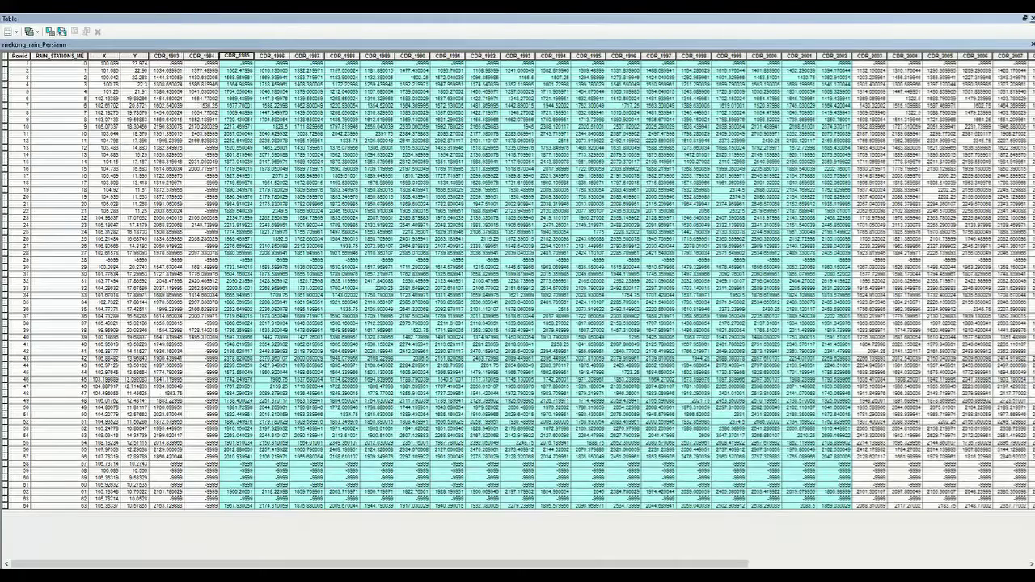
{"action": "left_click", "coordinate": [1028, 17]}
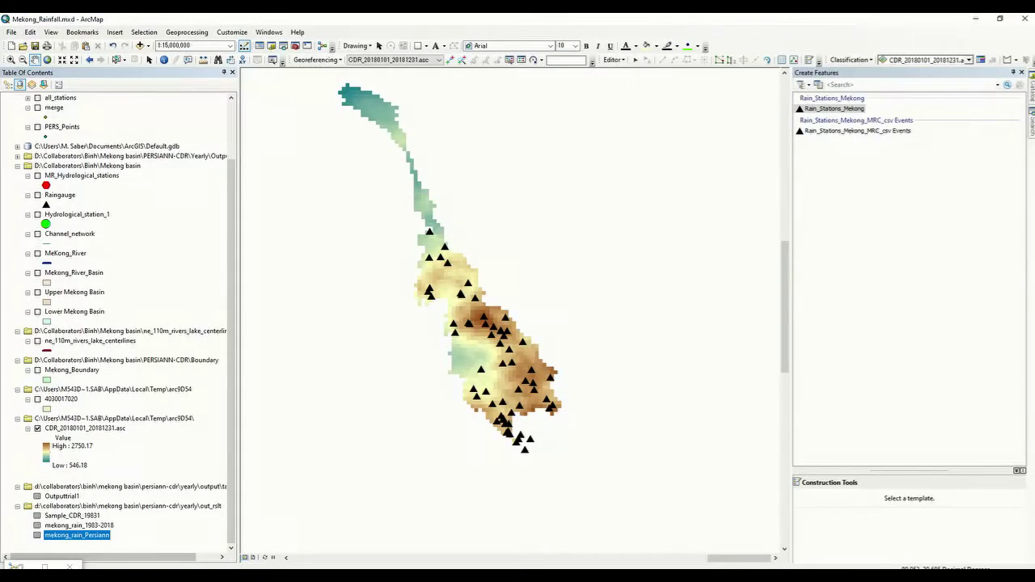
Start exporting all records of the mekong_rain_Persiann table, with dBASE Table as the output format.
{"action": "right_click", "coordinate": [52, 535]}
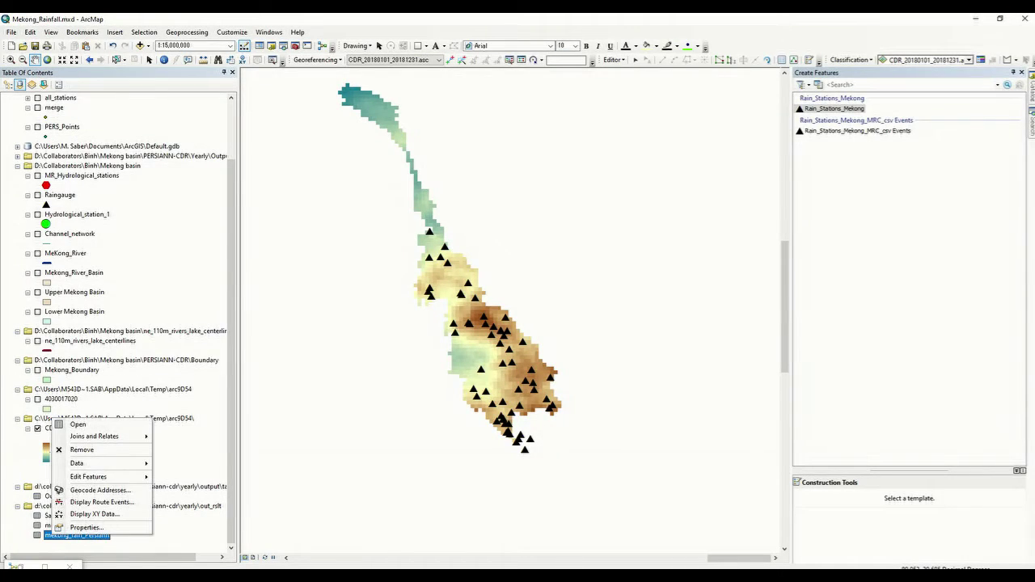
{"action": "mouse_move", "coordinate": [97, 463]}
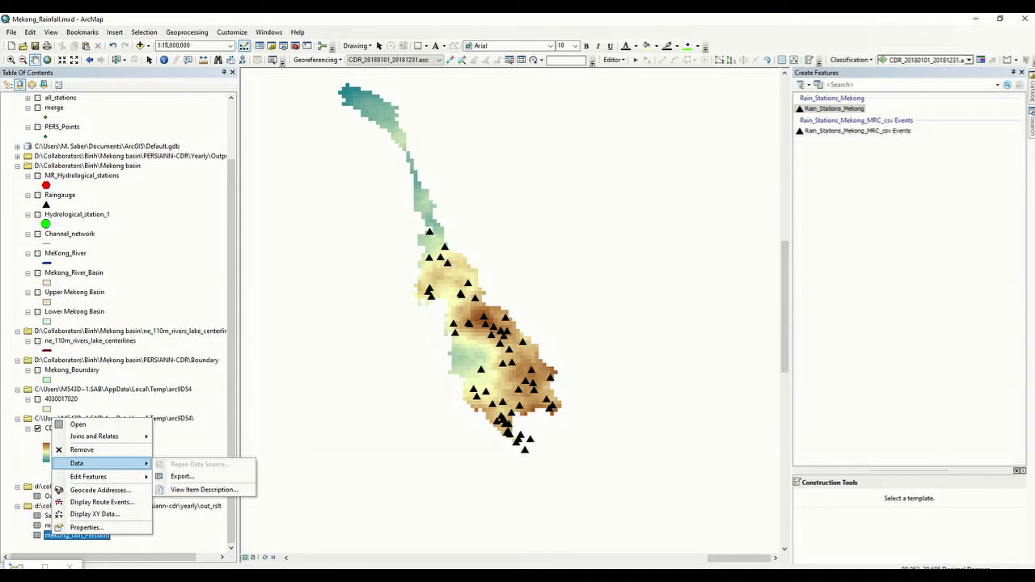
{"action": "left_click", "coordinate": [182, 477]}
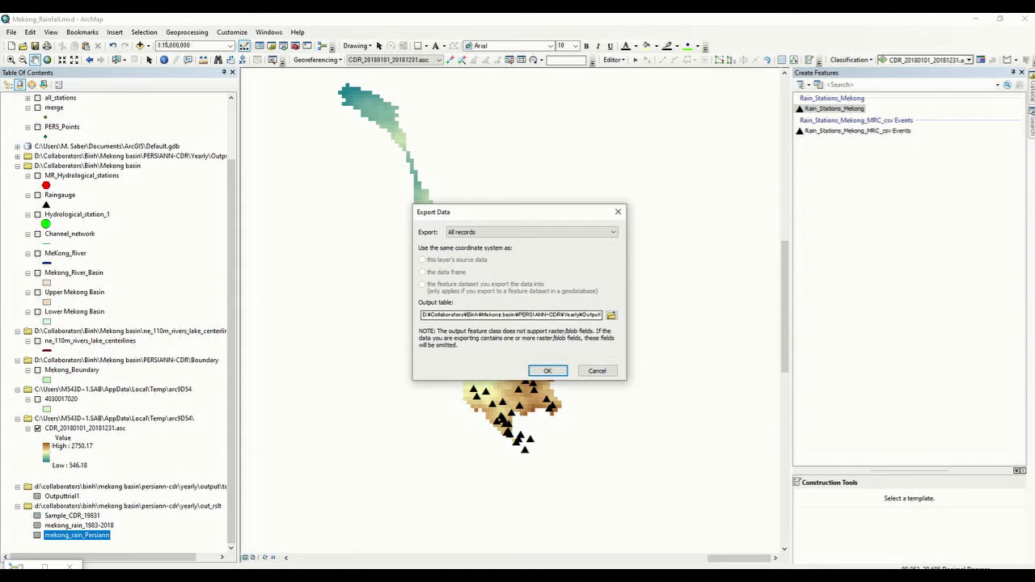
{"action": "left_click", "coordinate": [611, 315]}
{"action": "left_click", "coordinate": [587, 366]}
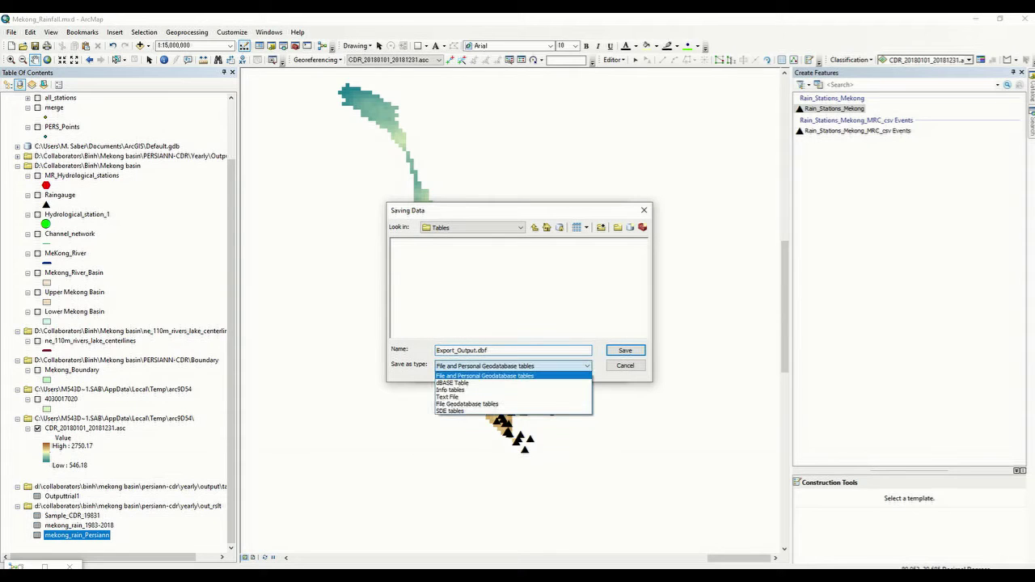
{"action": "left_click", "coordinate": [453, 383]}
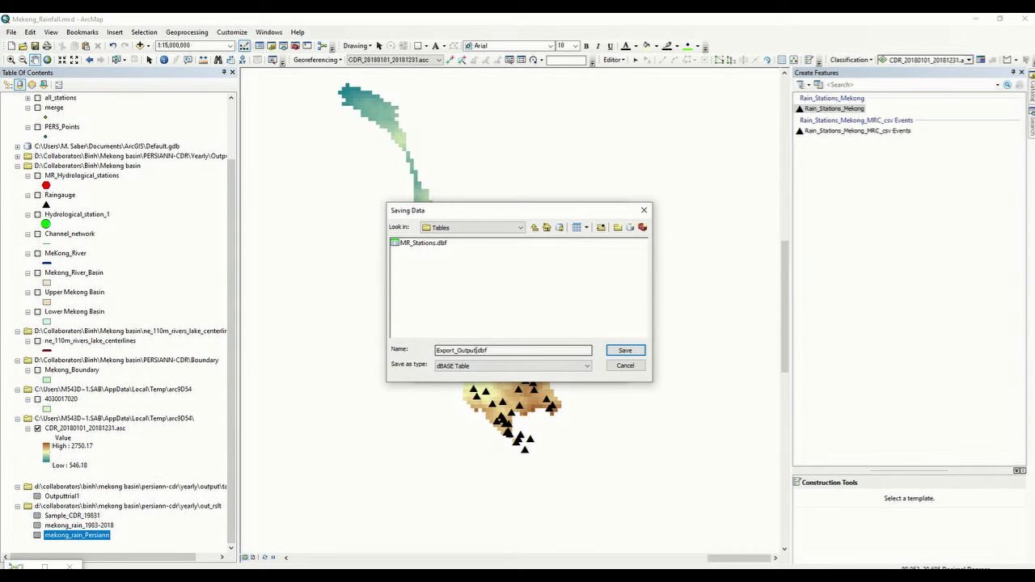
Name the exported table outfile.dbf in the Tables folder and confirm the export.
{"action": "double_click", "coordinate": [484, 351]}
{"action": "type", "text": "out"}
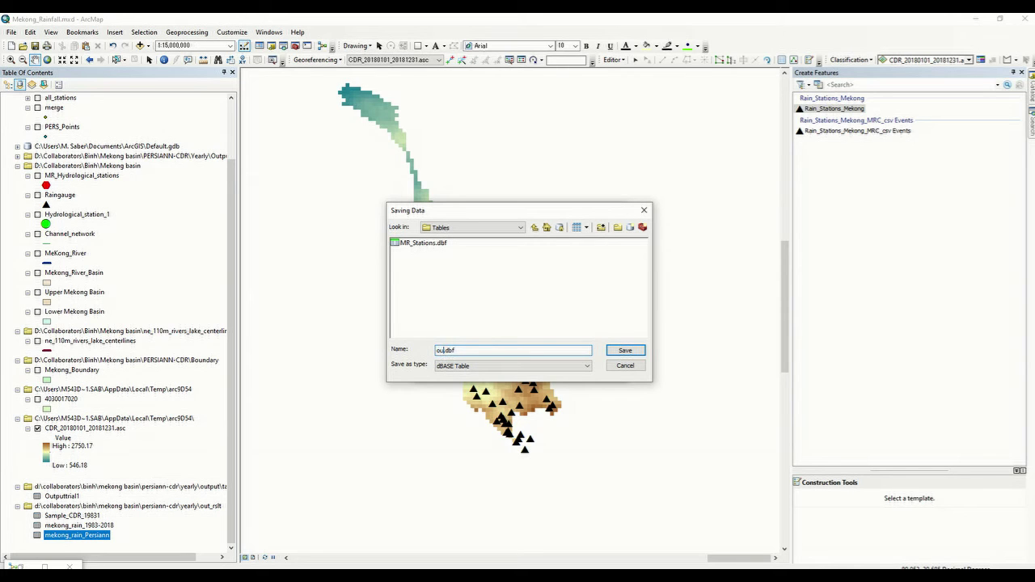
{"action": "type", "text": "file"}
{"action": "left_click_drag", "start_coordinate": [501, 211], "coordinate": [504, 219]}
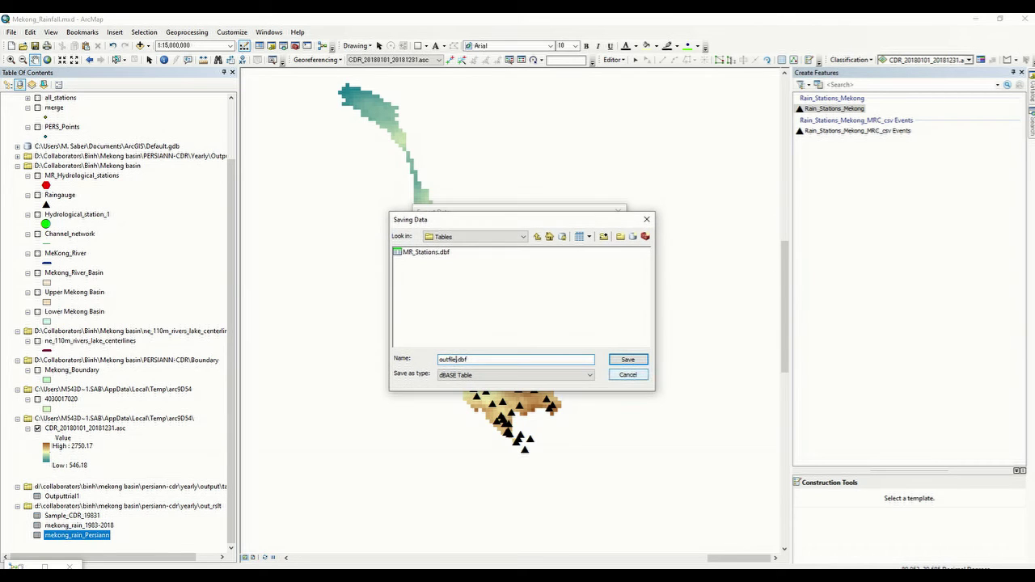
{"action": "key", "text": "Return"}
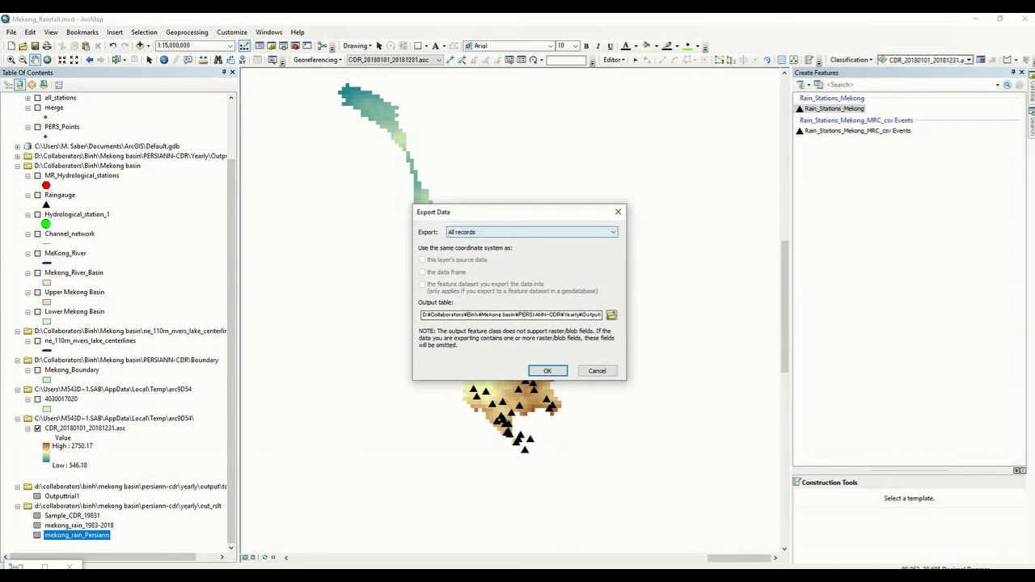
{"action": "key", "text": "Return"}
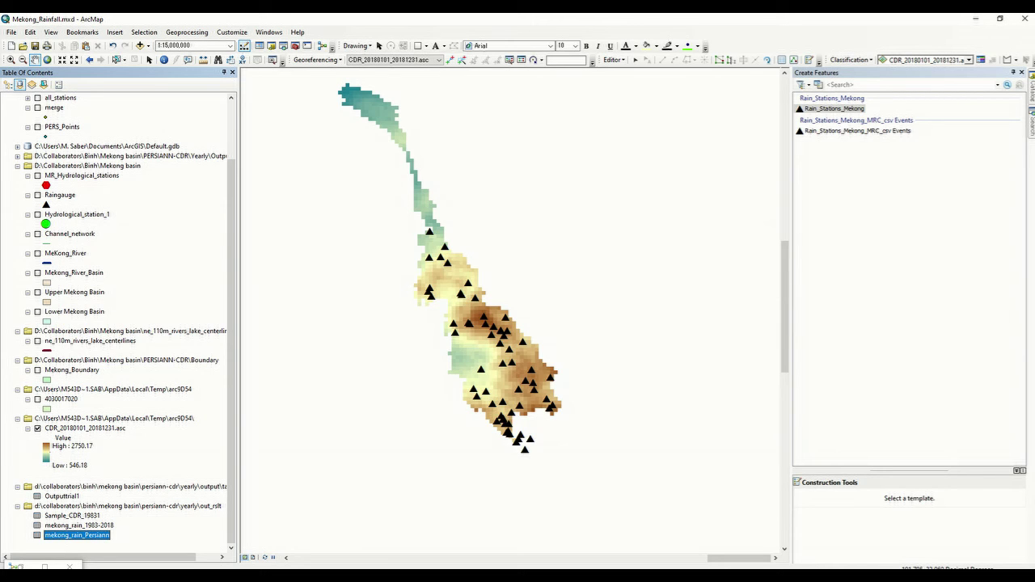
{"action": "left_click_drag", "start_coordinate": [459, 277], "coordinate": [470, 293]}
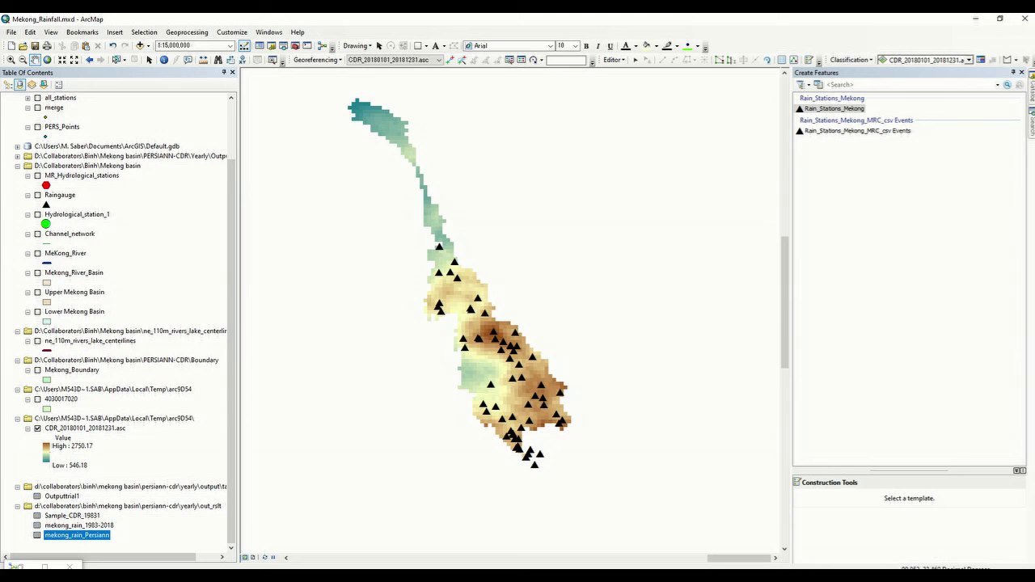